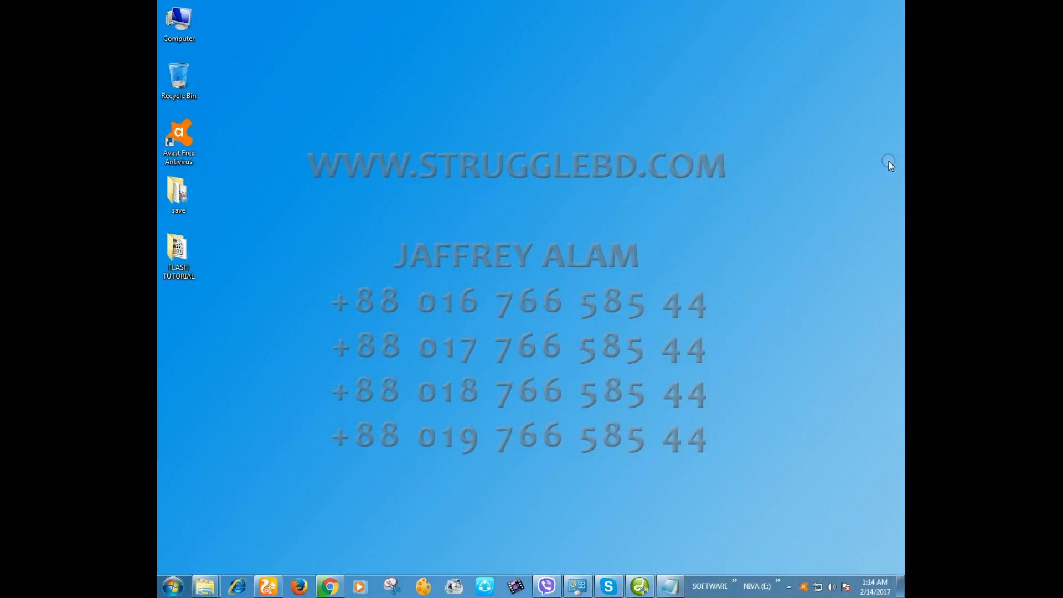
- Open Administrative Tools from the Control Panel
drag(895, 141, 234, 480)
right_click(172, 587)
click(223, 522)
click(173, 587)
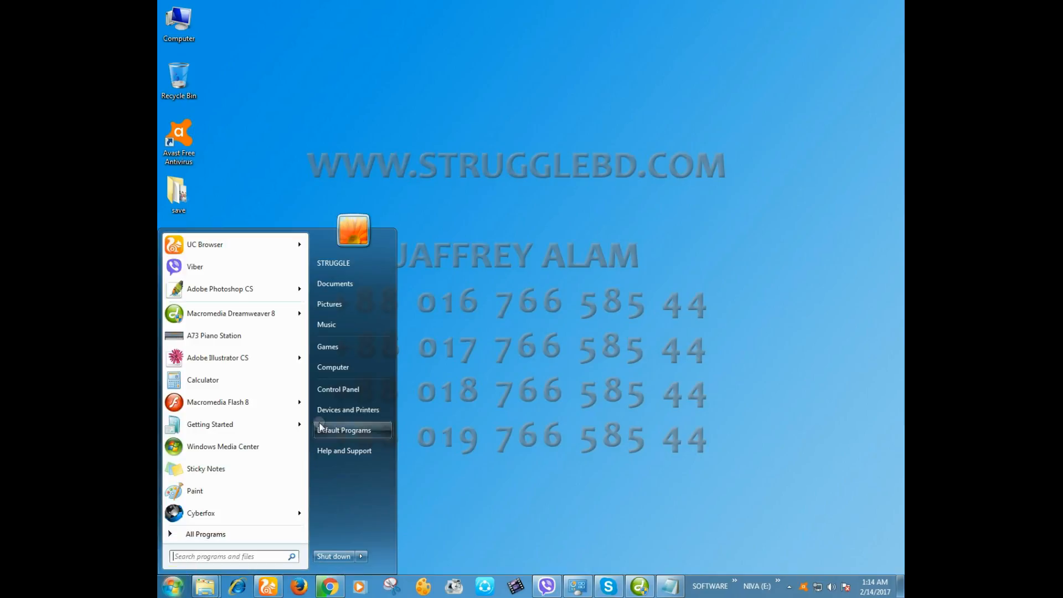
click(351, 389)
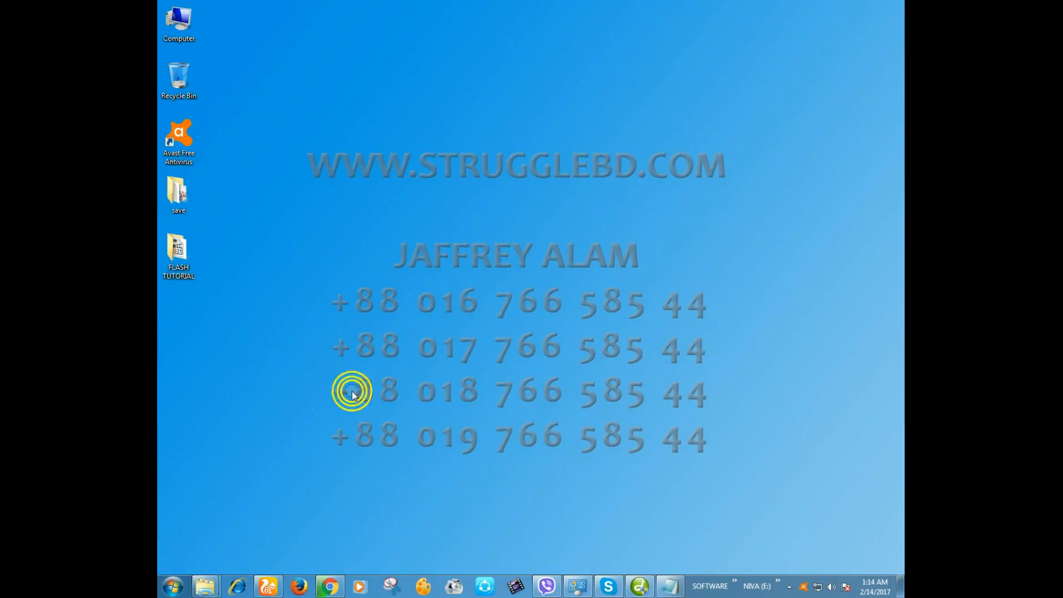
double_click(714, 72)
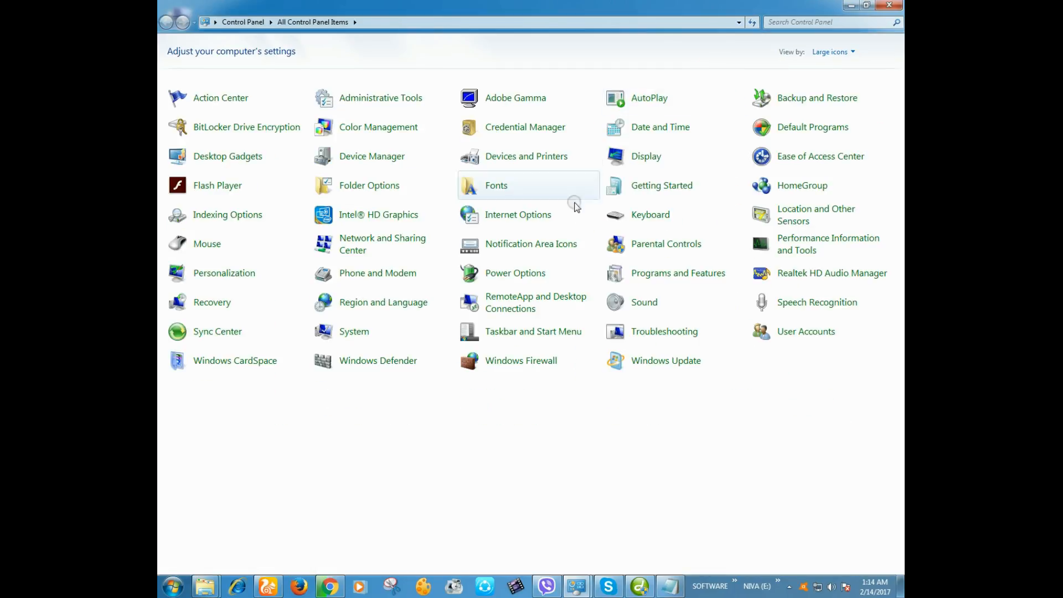
click(411, 100)
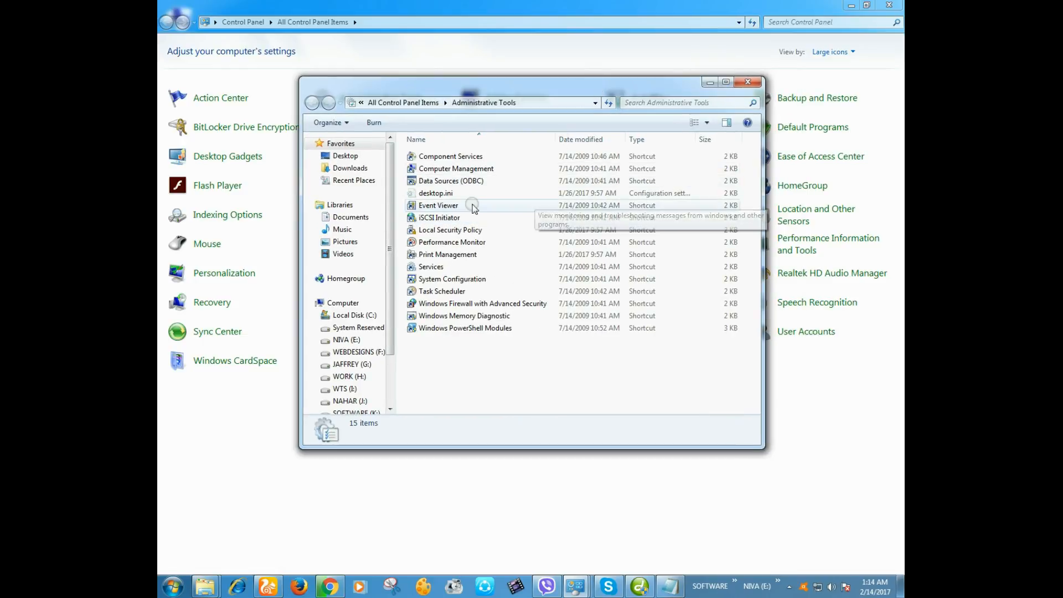
- Launch Task Scheduler from Administrative Tools and close the Control Panel and Administrative Tools windows
click(455, 293)
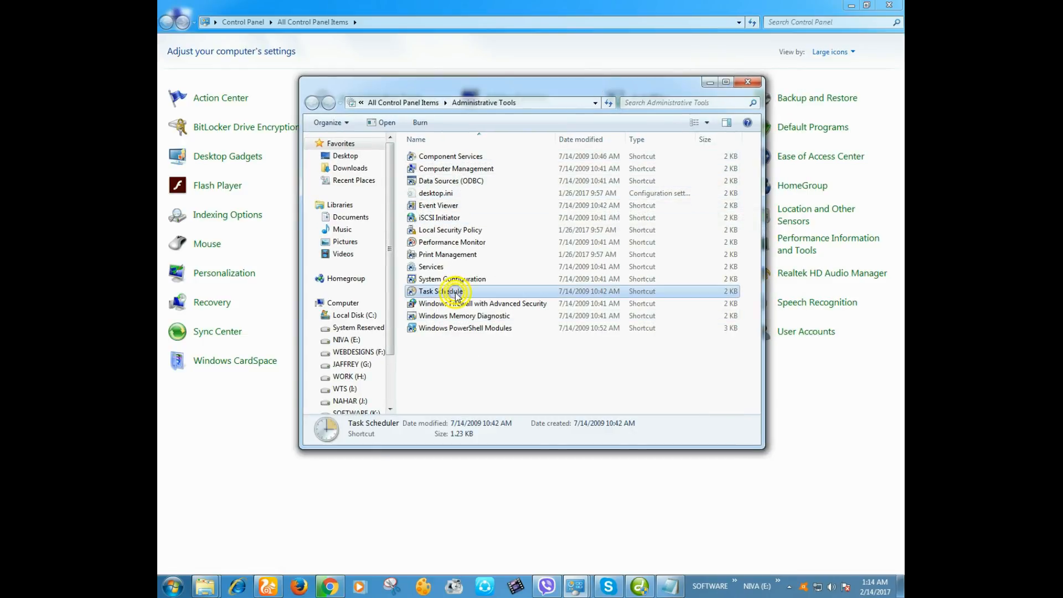
double_click(414, 292)
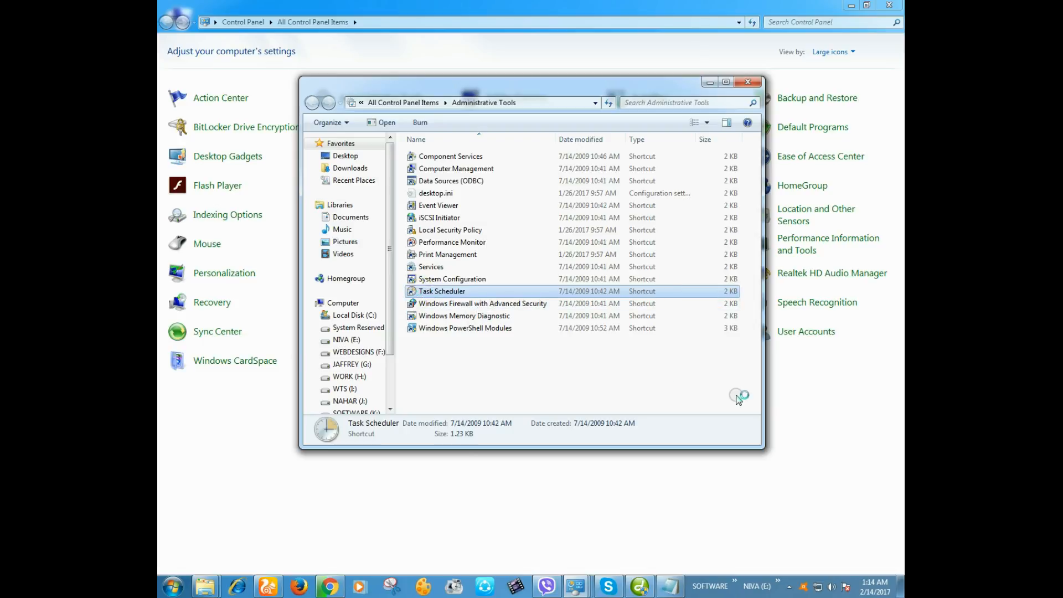
click(857, 6)
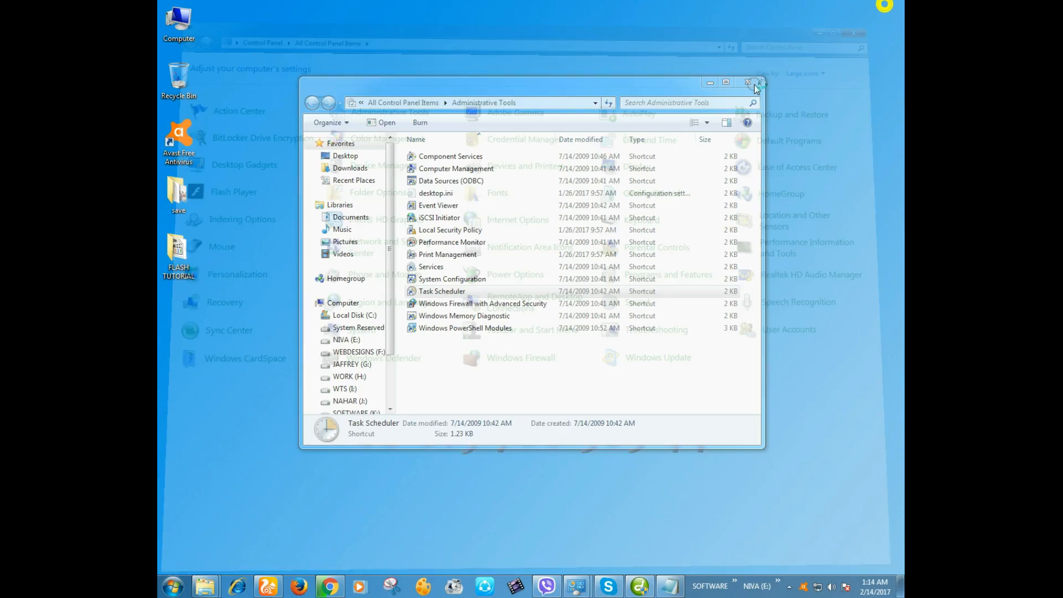
drag(604, 82, 778, 128)
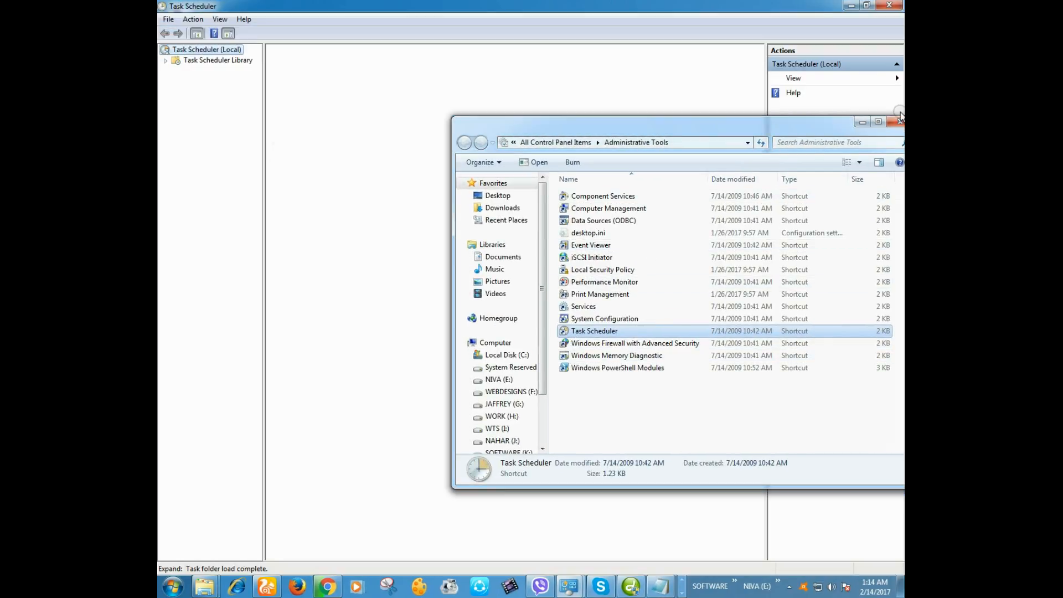
click(898, 120)
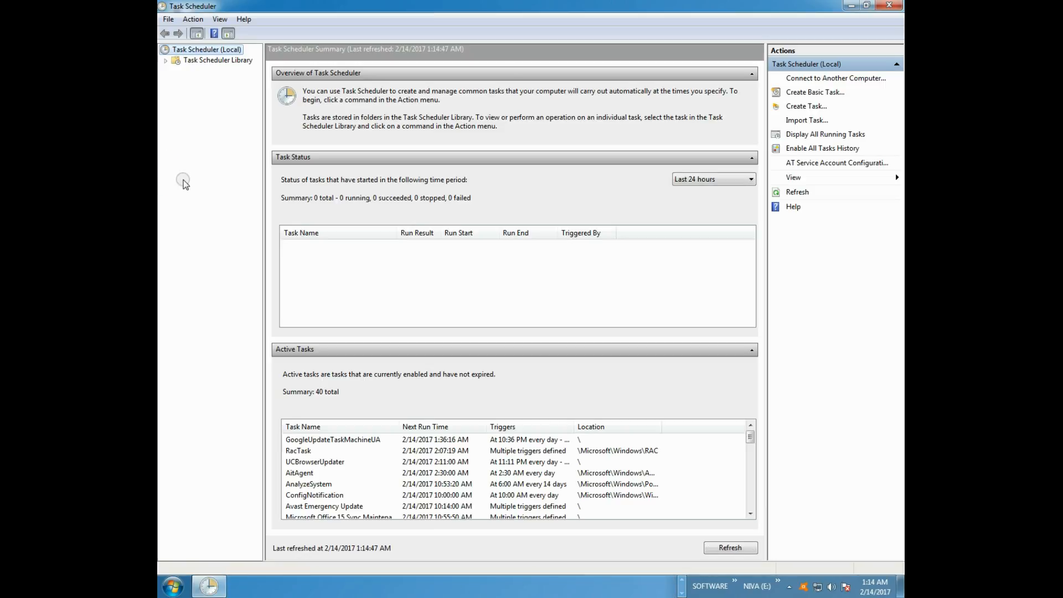
- Create a basic task and name it AUTOMATIC SHUTDOWN MY COMPUTER
click(194, 22)
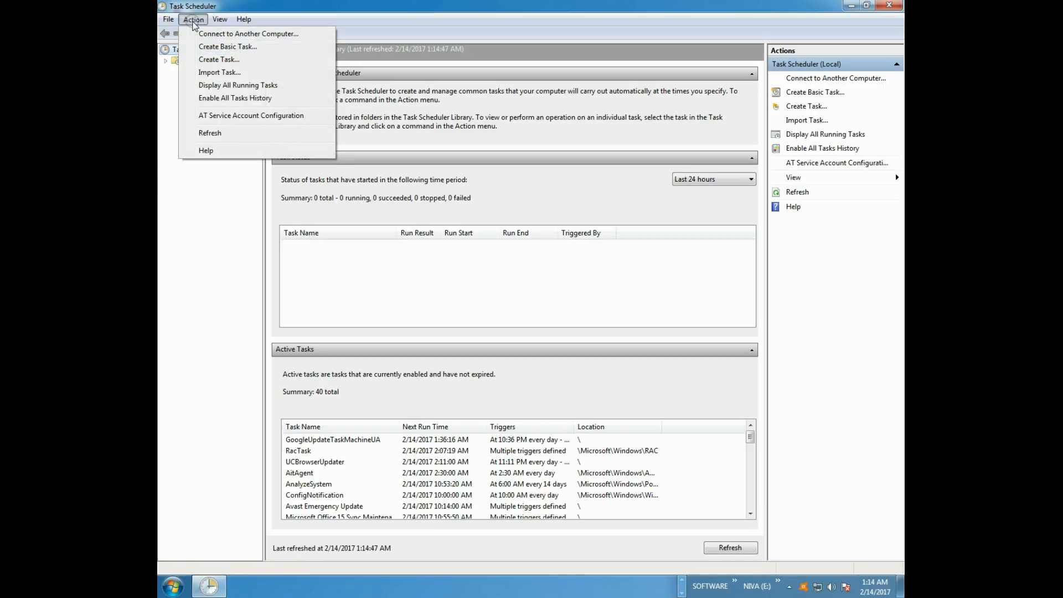
click(204, 49)
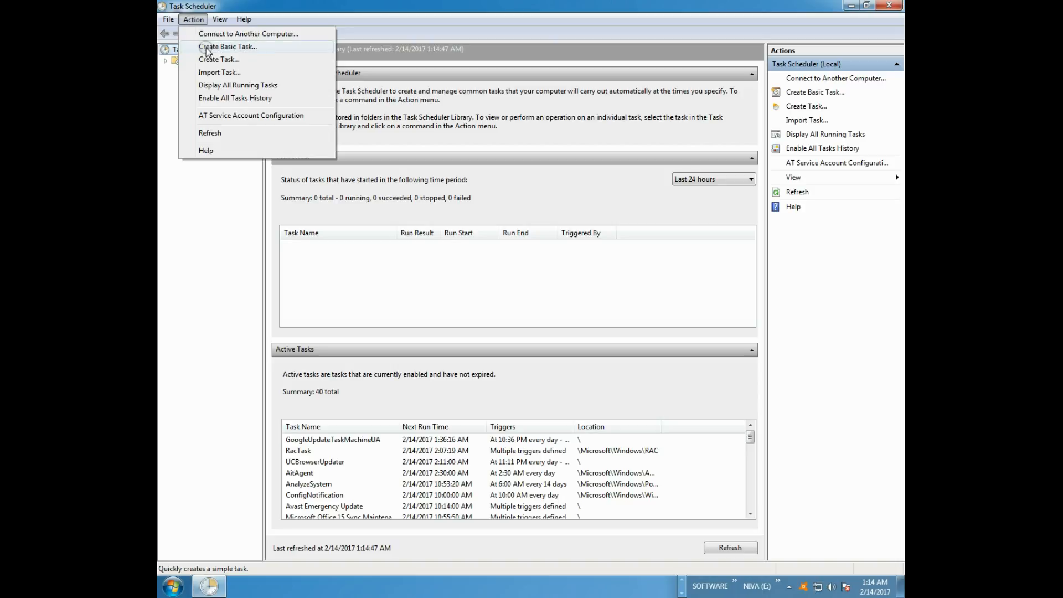
click(249, 46)
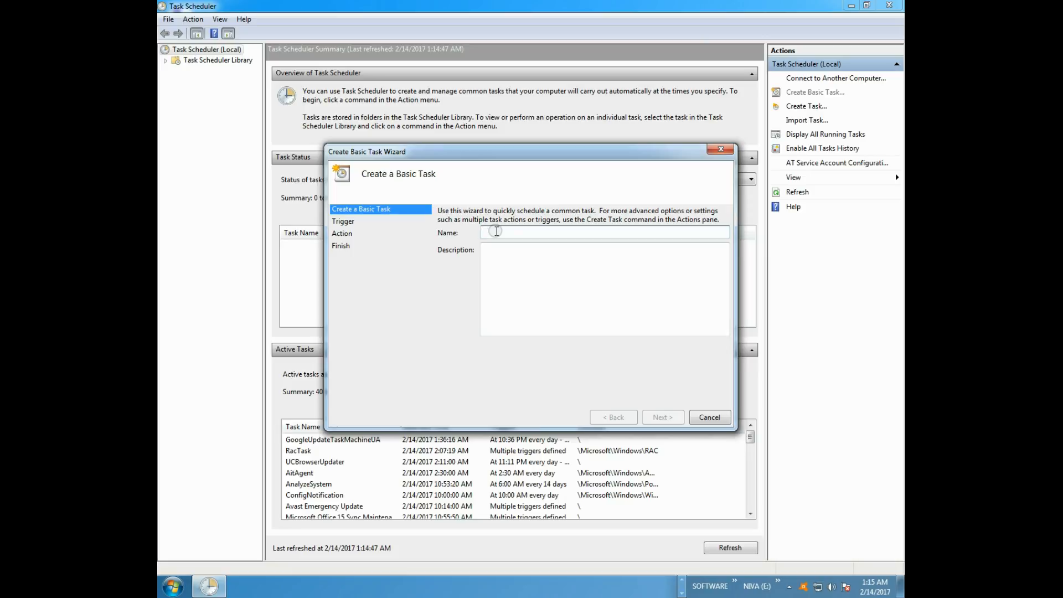
text(AU)
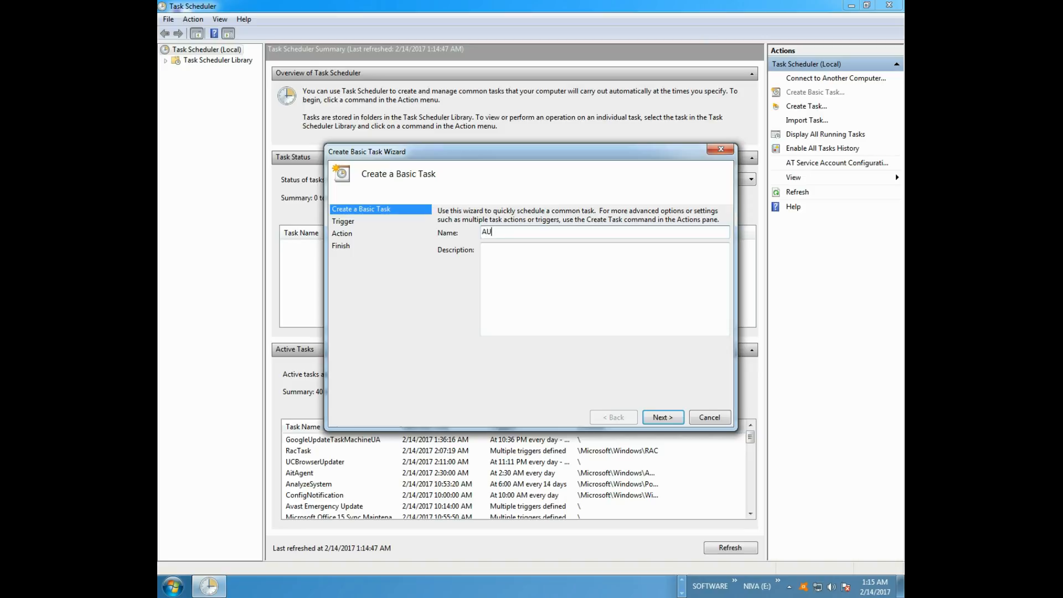
text(TOMATIC SHUTDOWN MY COMPUTER)
- Copy the task name into the description and continue to the trigger settings
click(515, 270)
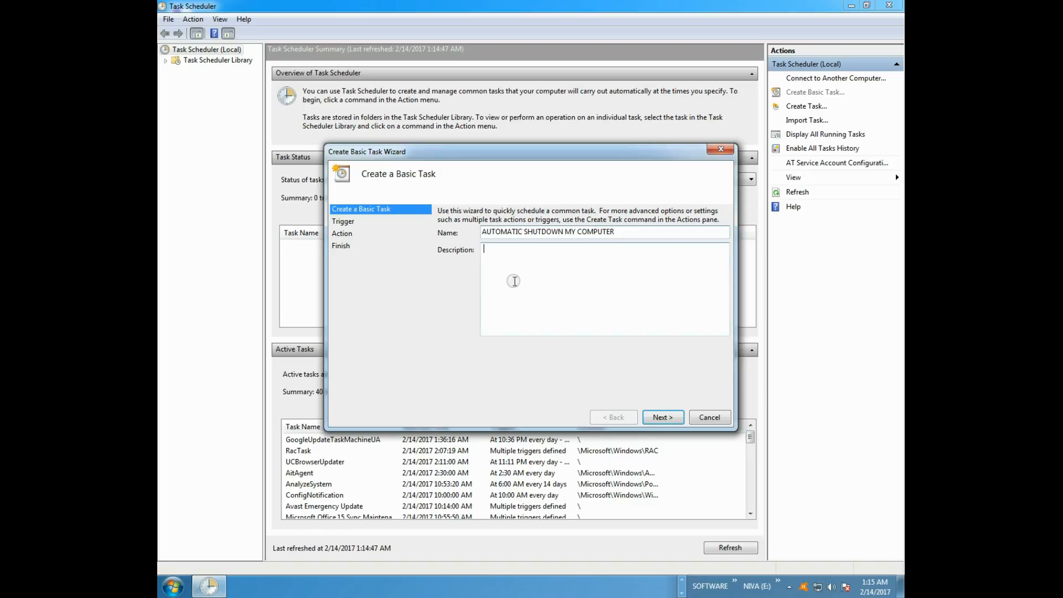
drag(628, 233, 457, 233)
key(ctrl+c)
click(547, 266)
key(ctrl+v)
click(535, 266)
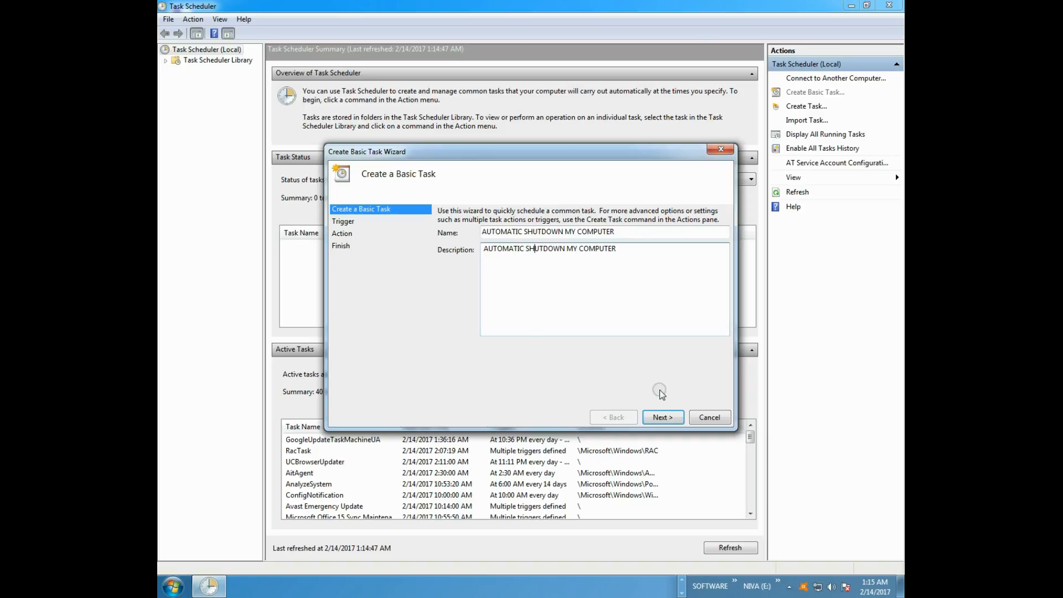
click(662, 417)
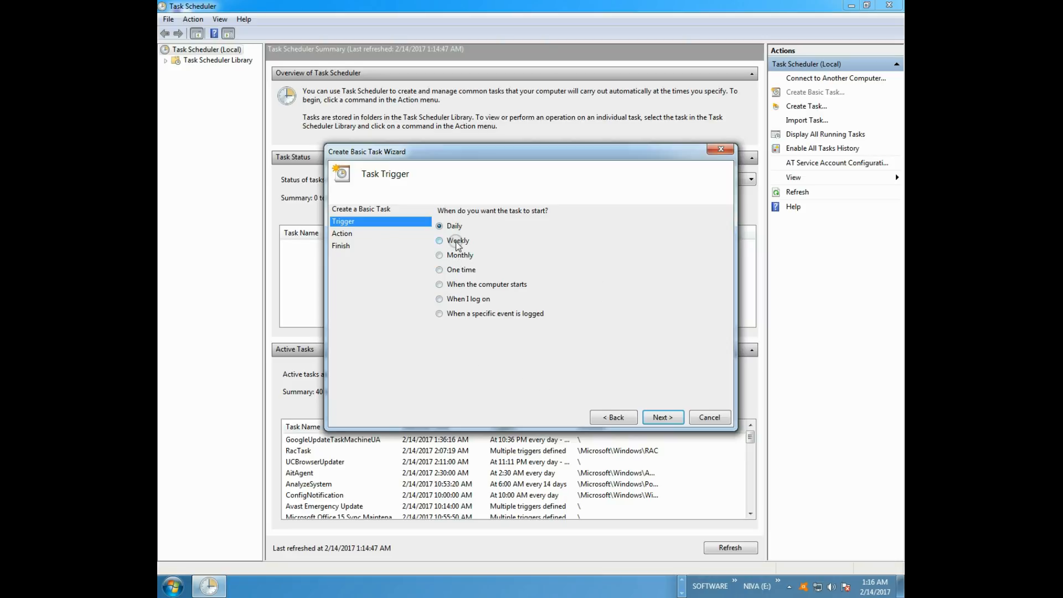
- Set the task trigger to One time and continue to its start settings
click(440, 270)
mouse_move(877, 589)
drag(490, 148, 471, 168)
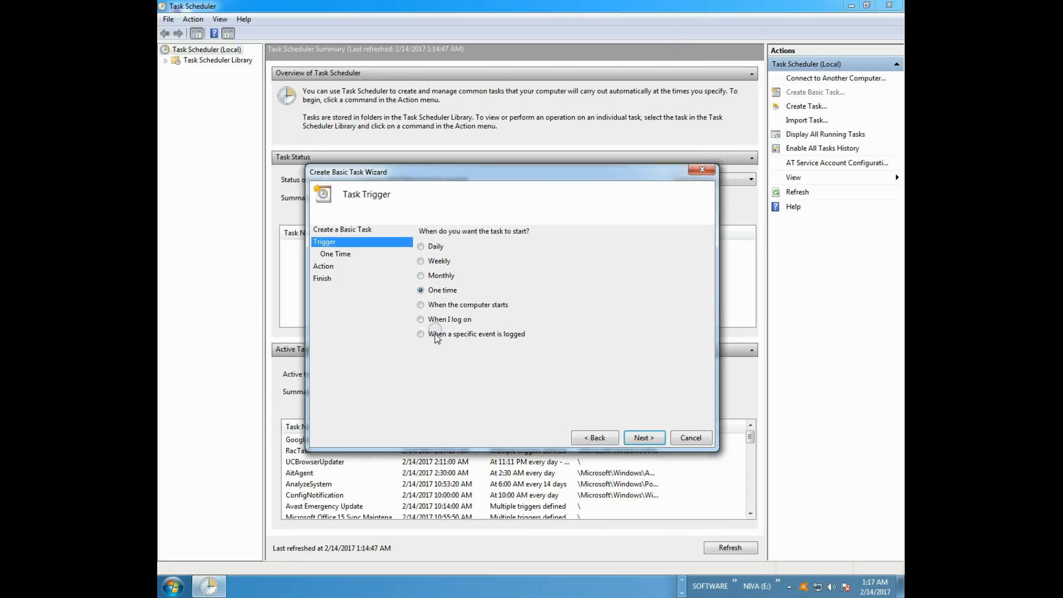
click(641, 440)
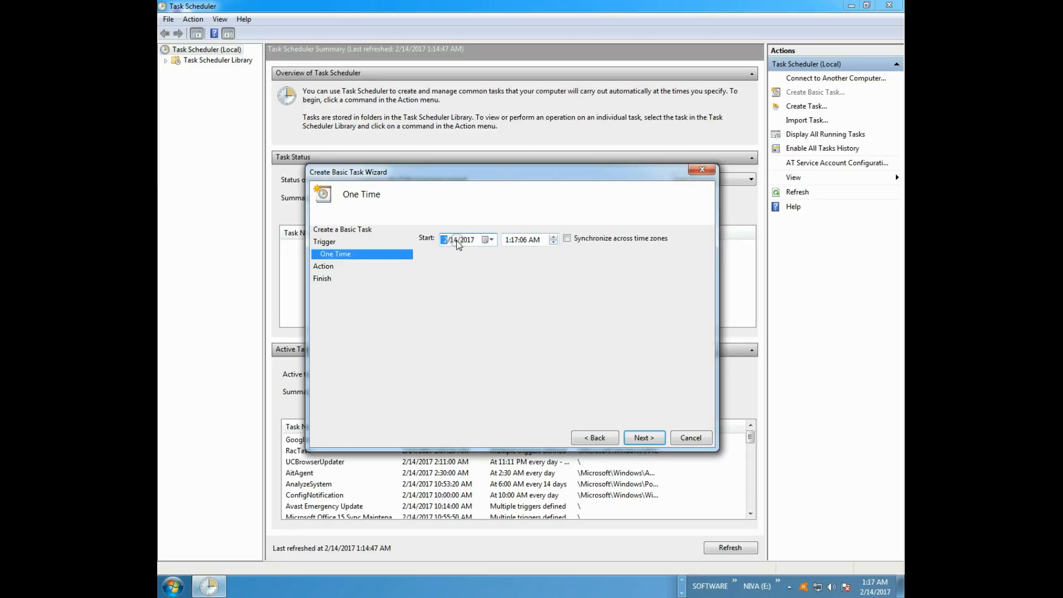
- Set the one-time start to 3:00 AM and continue to the action choice
click(507, 240)
text(3:00)
click(641, 438)
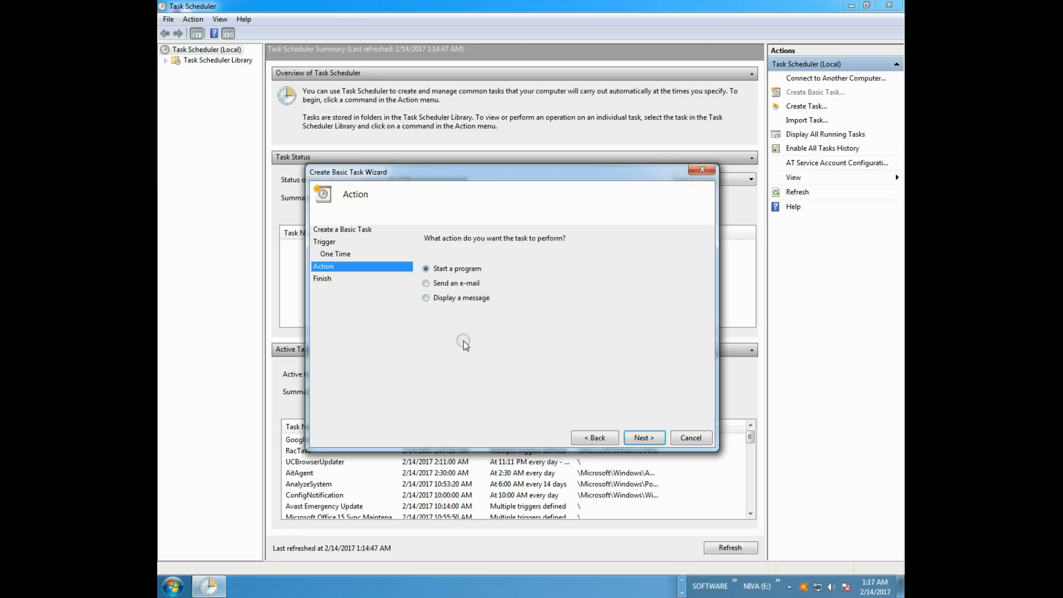
- Have the task start the program C:\Windows\System32\shutdown.exe with the argument /s
click(642, 438)
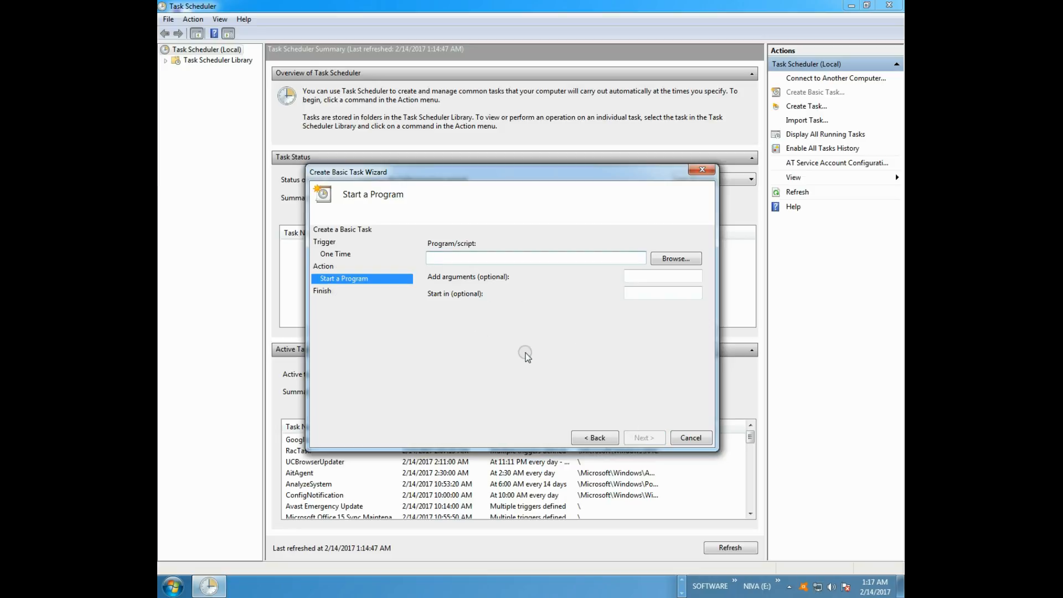
click(677, 264)
drag(501, 195, 425, 82)
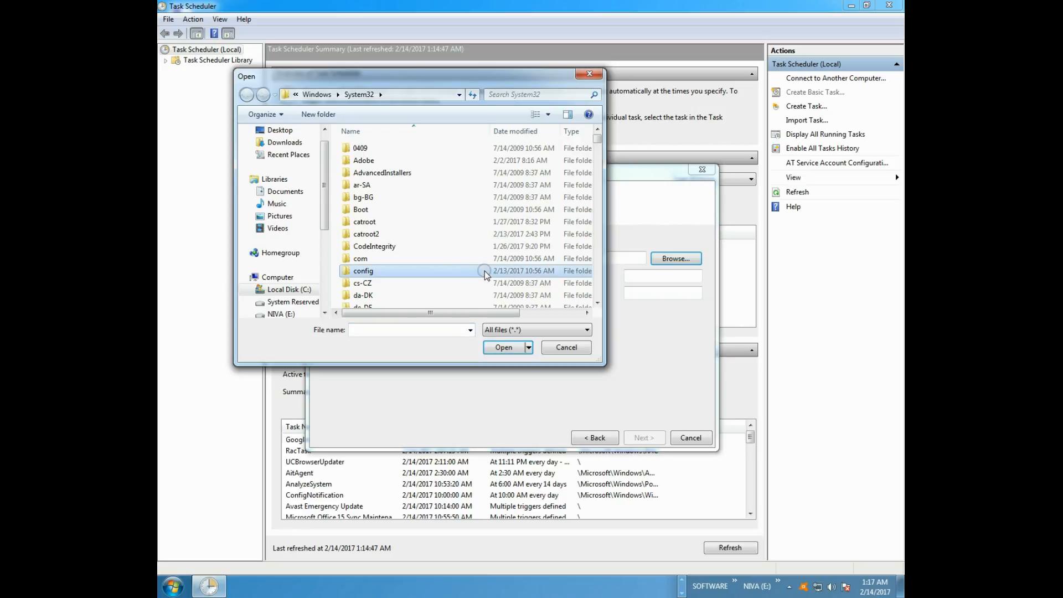
text(shutdown.exe)
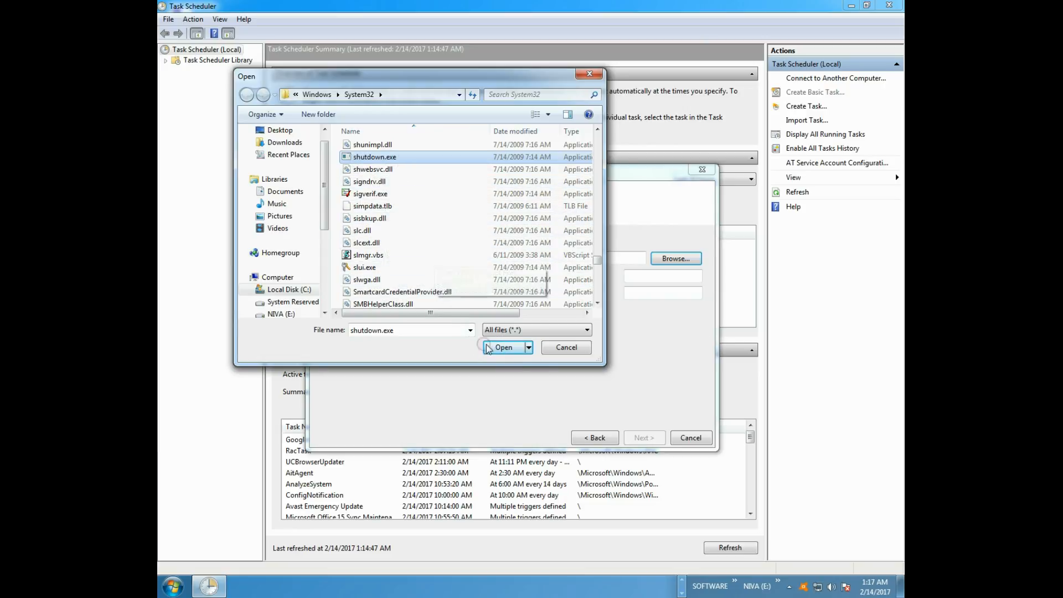
click(504, 348)
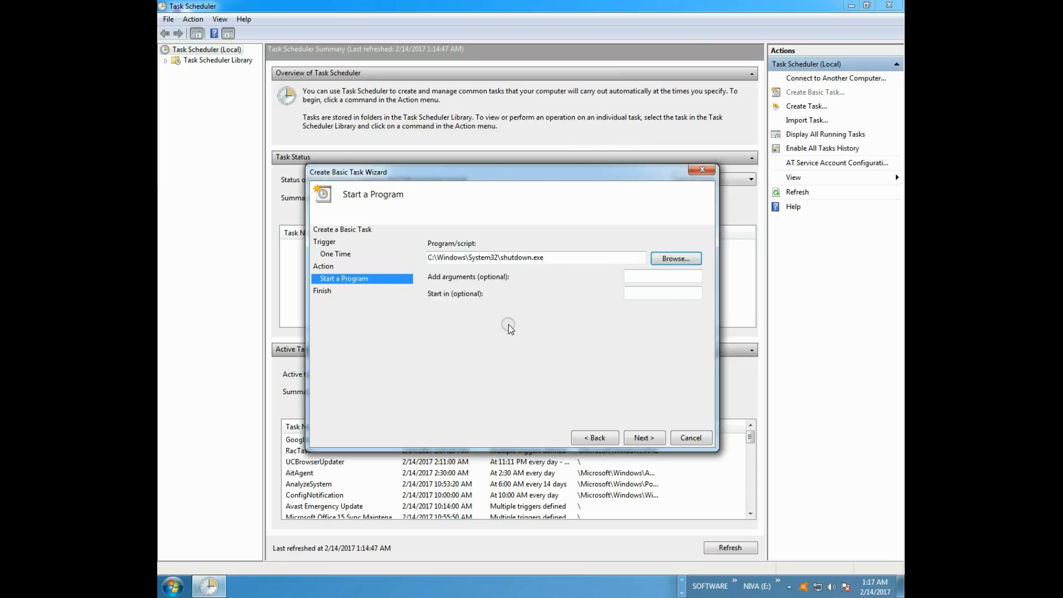
click(650, 278)
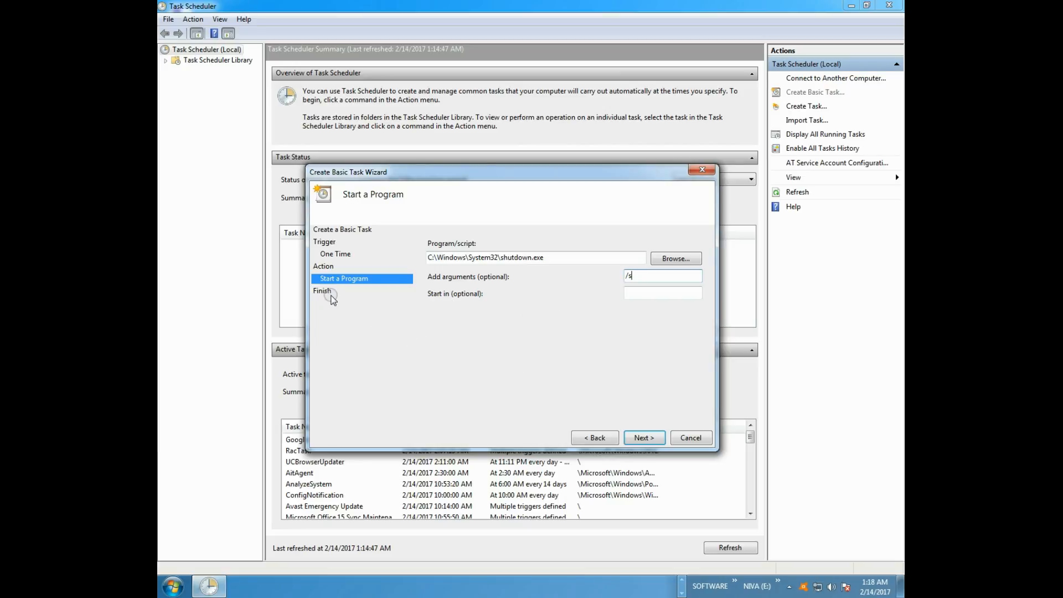
click(642, 437)
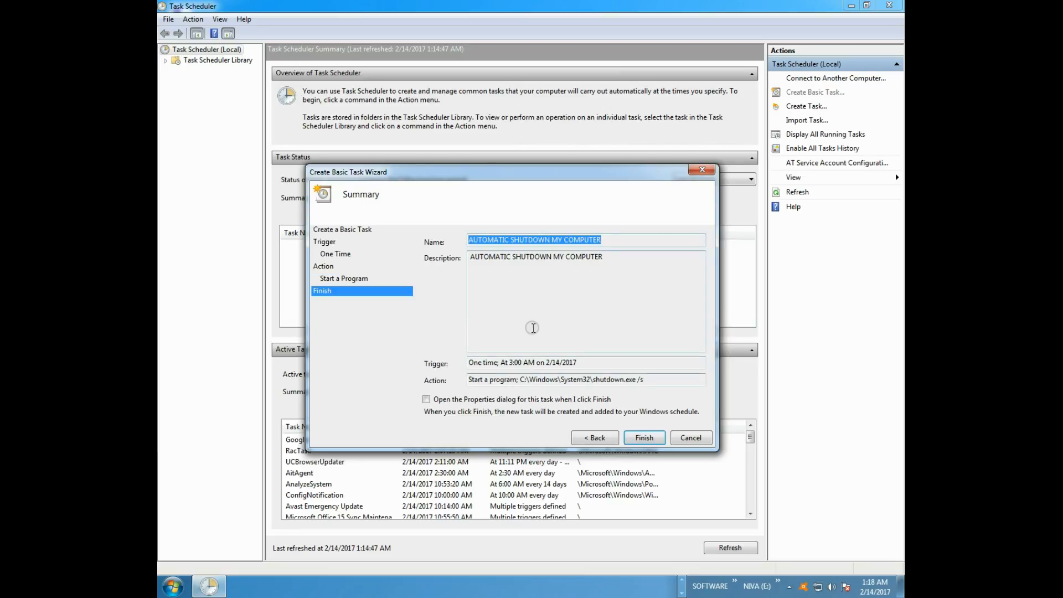
- Review the trigger and description in the task summary, and finish creating the task
drag(580, 363, 451, 360)
click(507, 364)
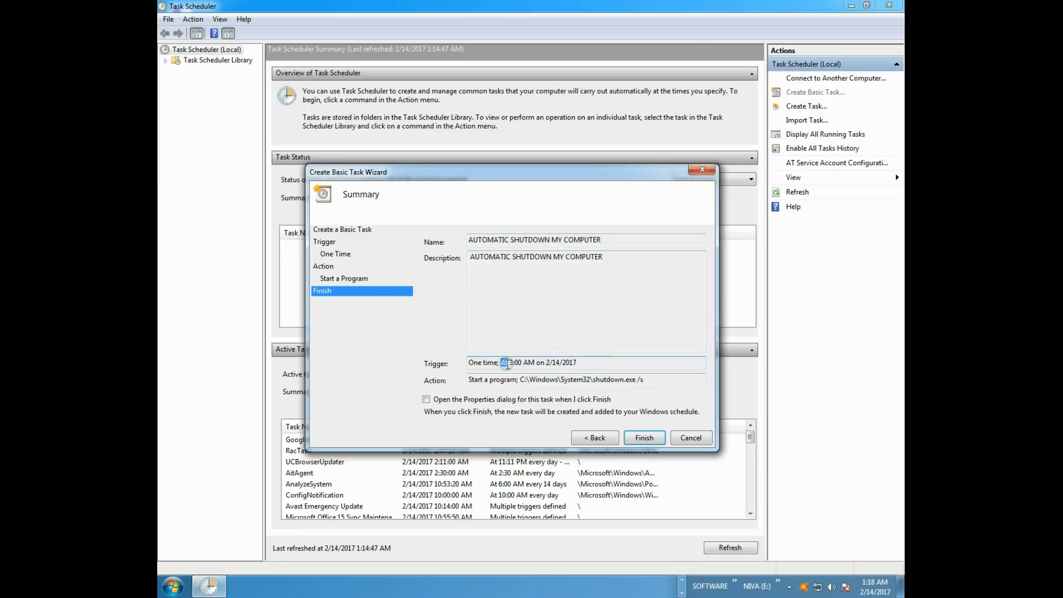
drag(546, 363, 455, 355)
click(509, 306)
drag(625, 258, 456, 266)
click(522, 284)
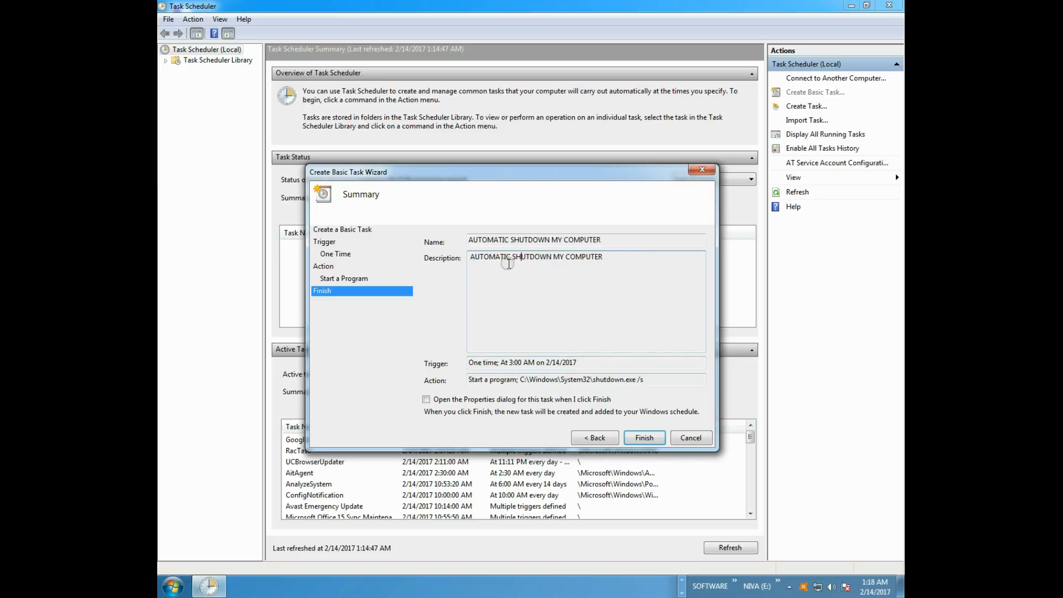
drag(609, 257, 471, 257)
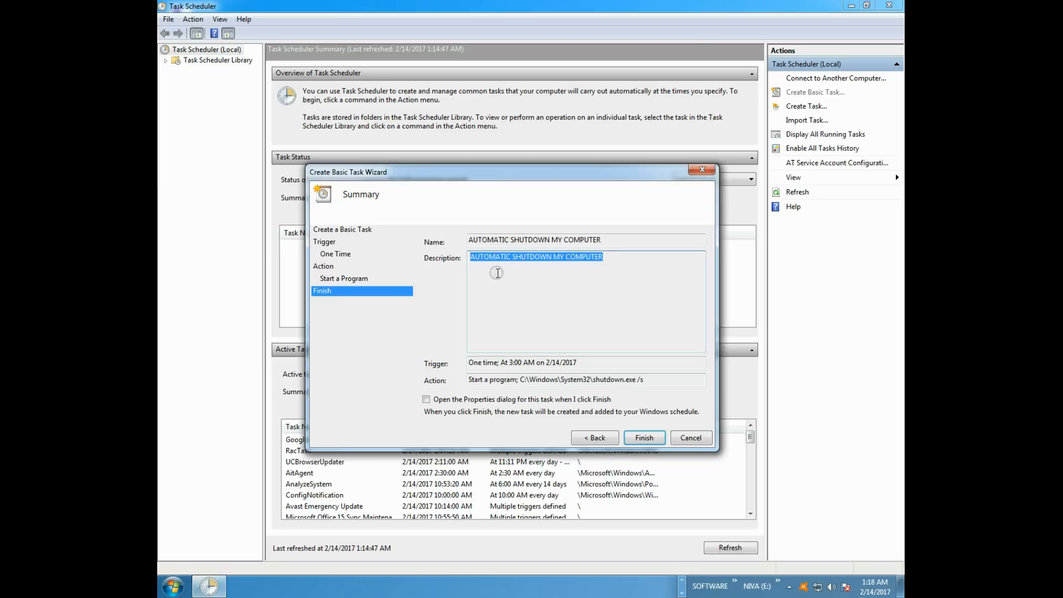
click(493, 271)
click(515, 270)
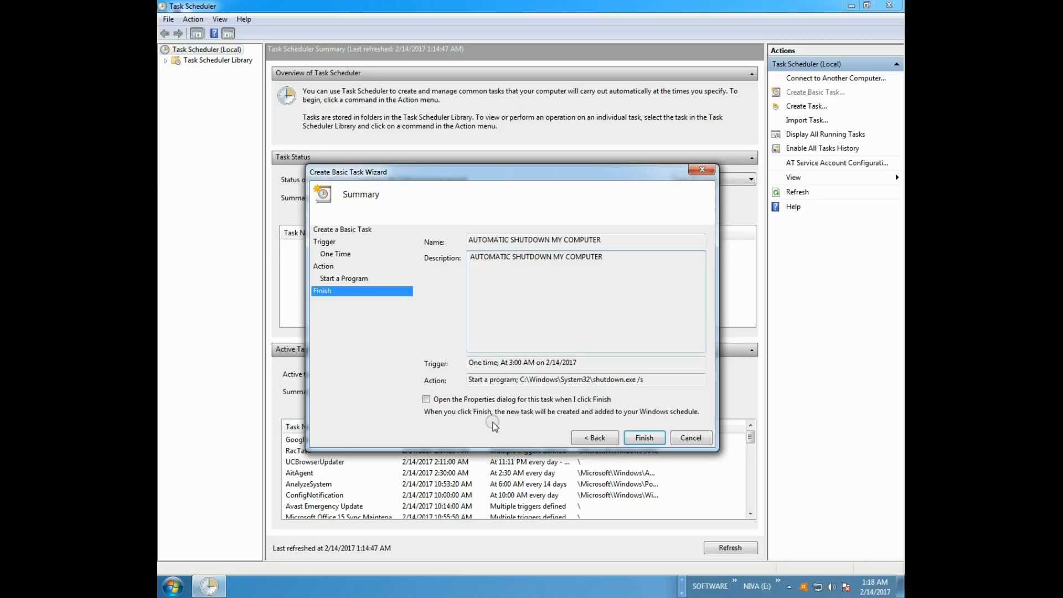
click(644, 438)
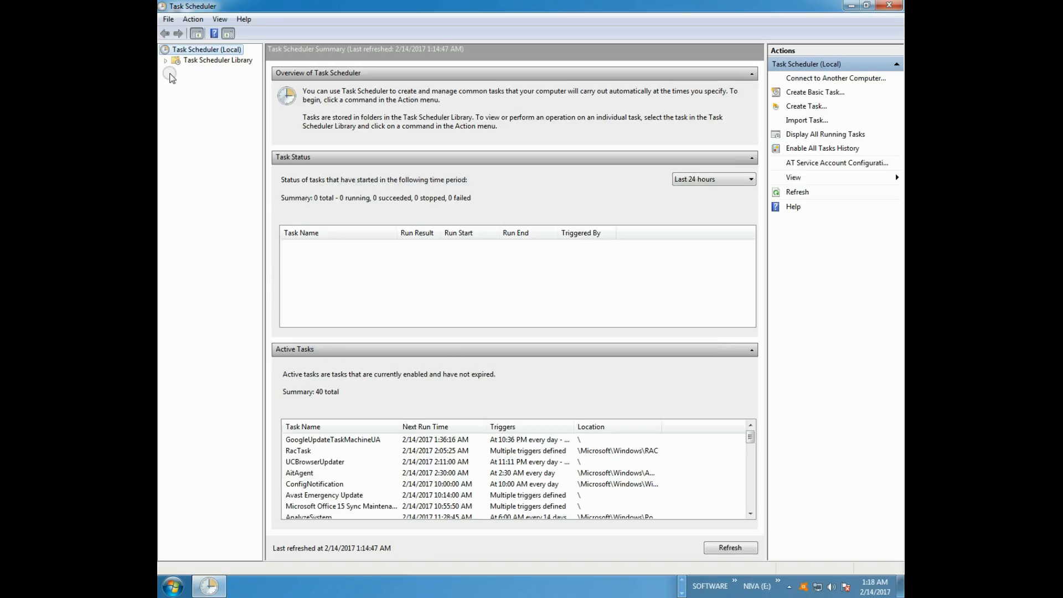
- Examine the new shutdown task and the existing Automatic Shutdown task in the Task Scheduler Library, widening the Name column
click(195, 60)
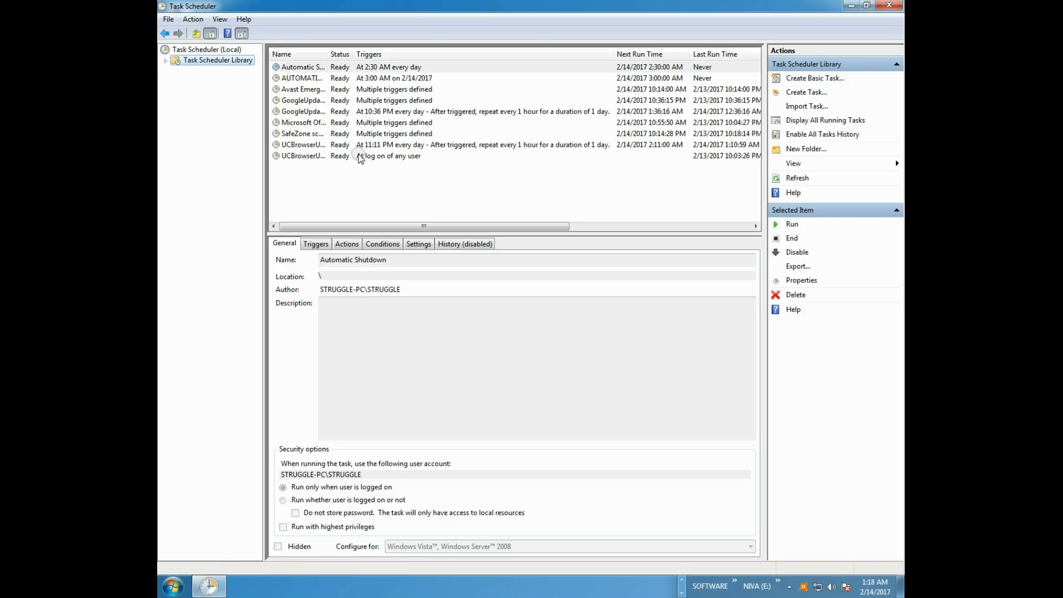
drag(327, 54, 467, 54)
click(451, 66)
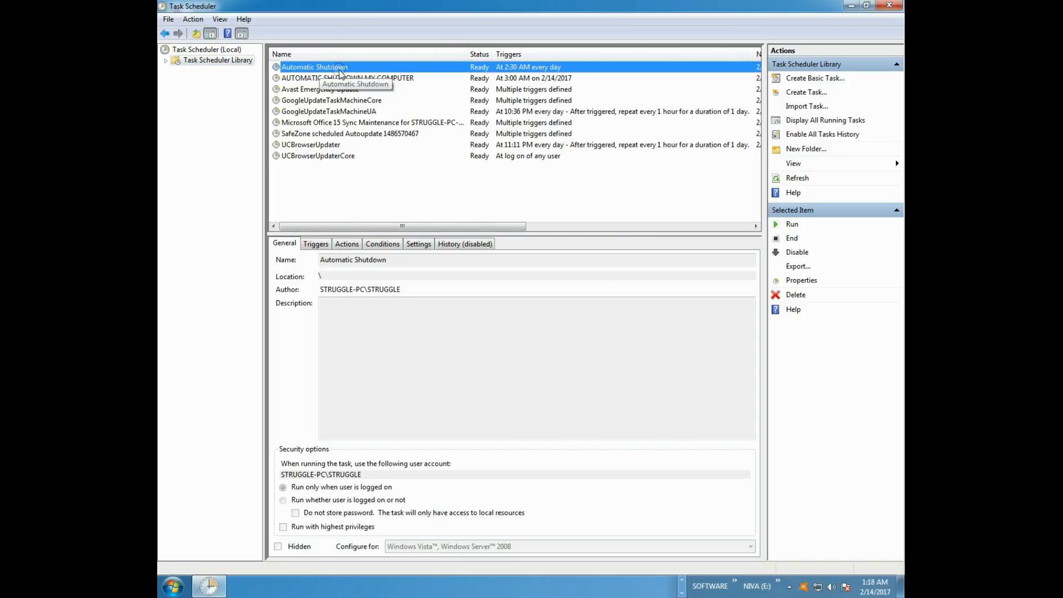
click(388, 78)
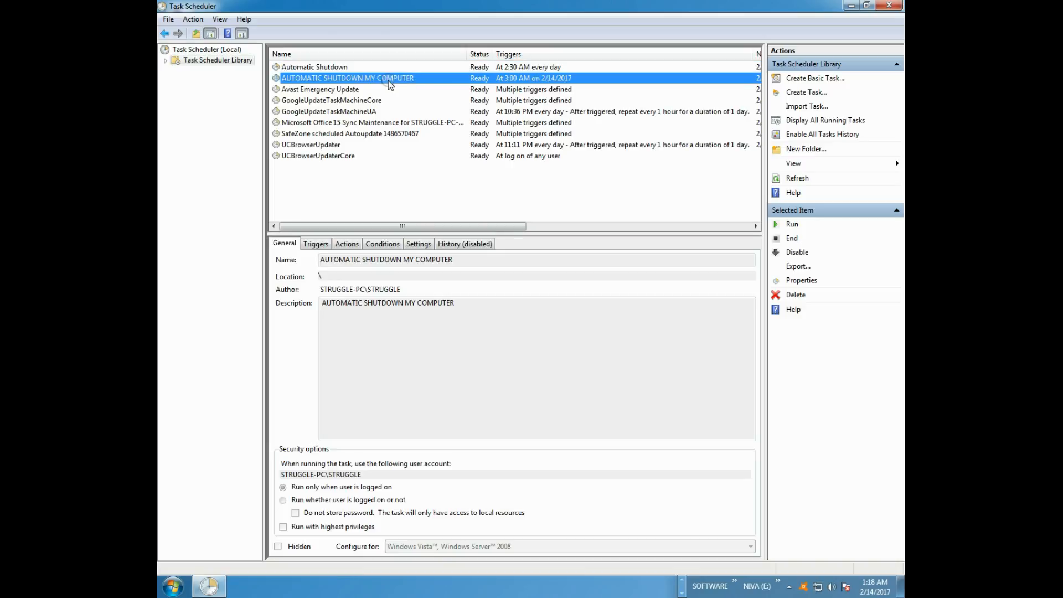
click(410, 68)
click(405, 77)
click(385, 189)
click(507, 79)
click(424, 180)
click(486, 81)
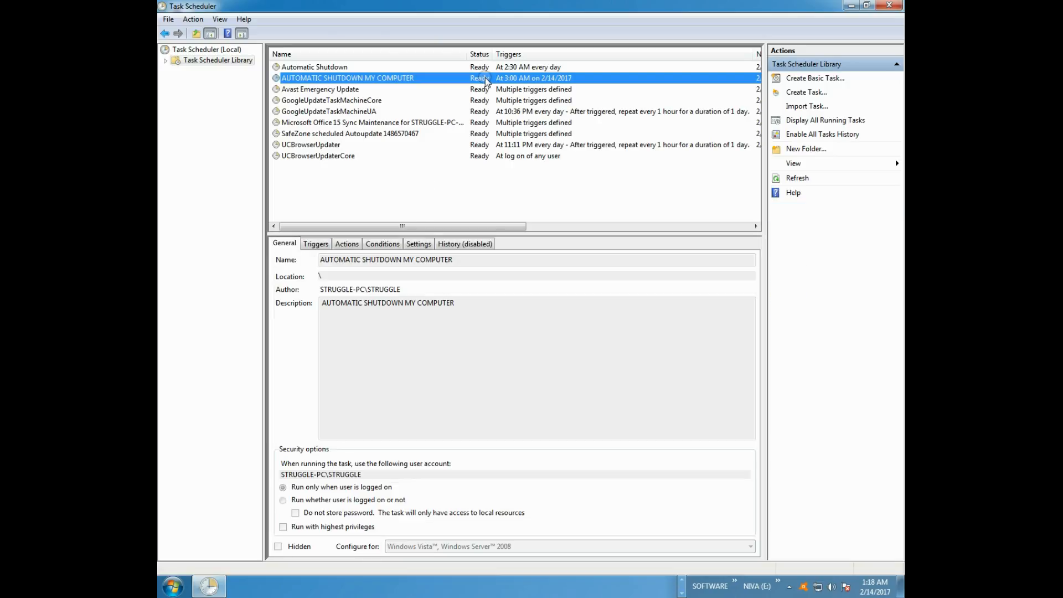
click(470, 172)
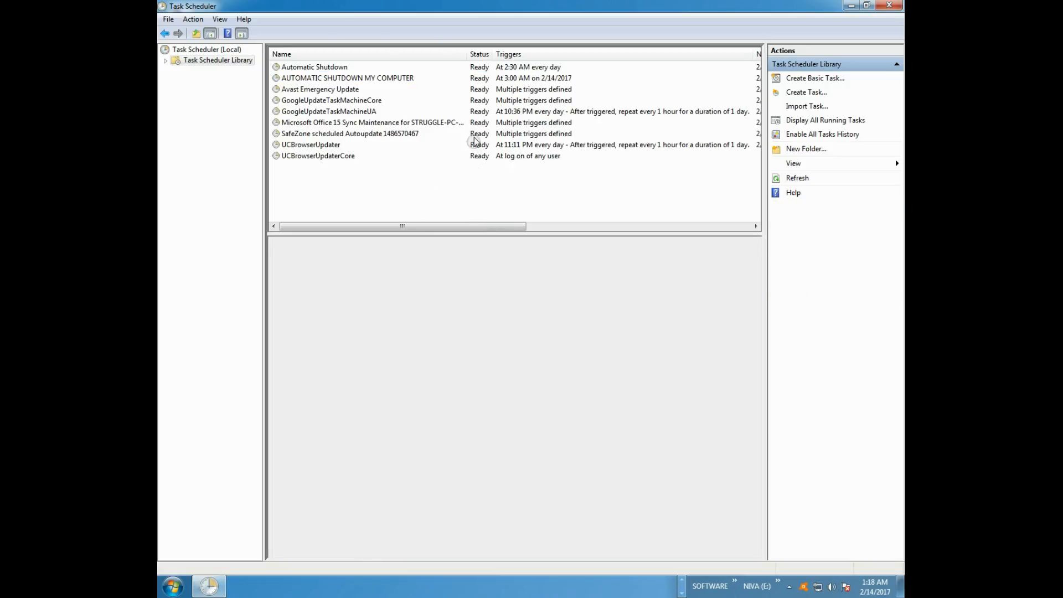
- Examine the general details of the AUTOMATIC SHUTDOWN MY COMPUTER task, and clear the selection
click(474, 80)
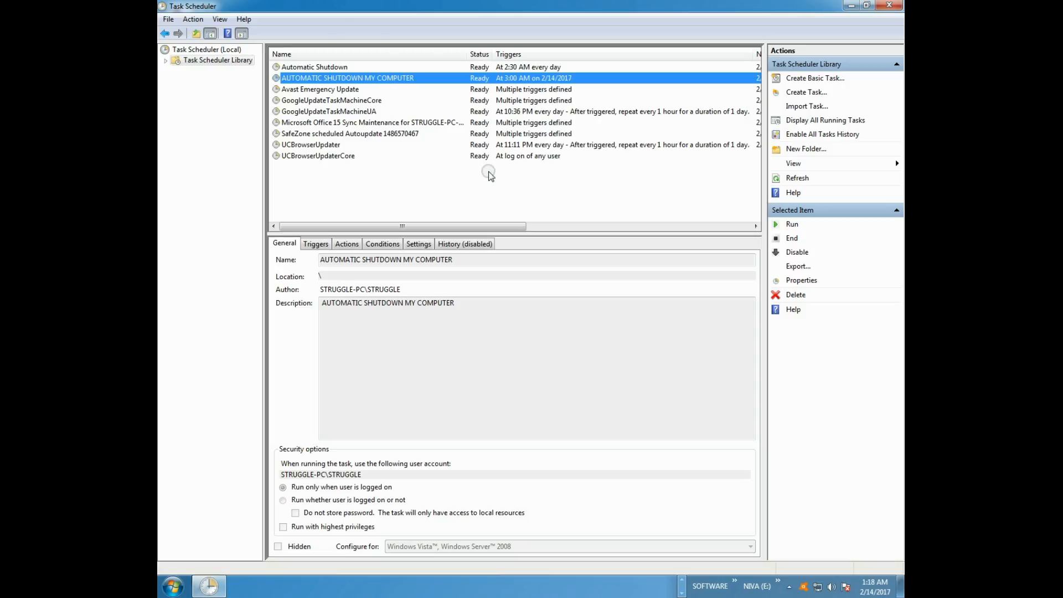
click(488, 175)
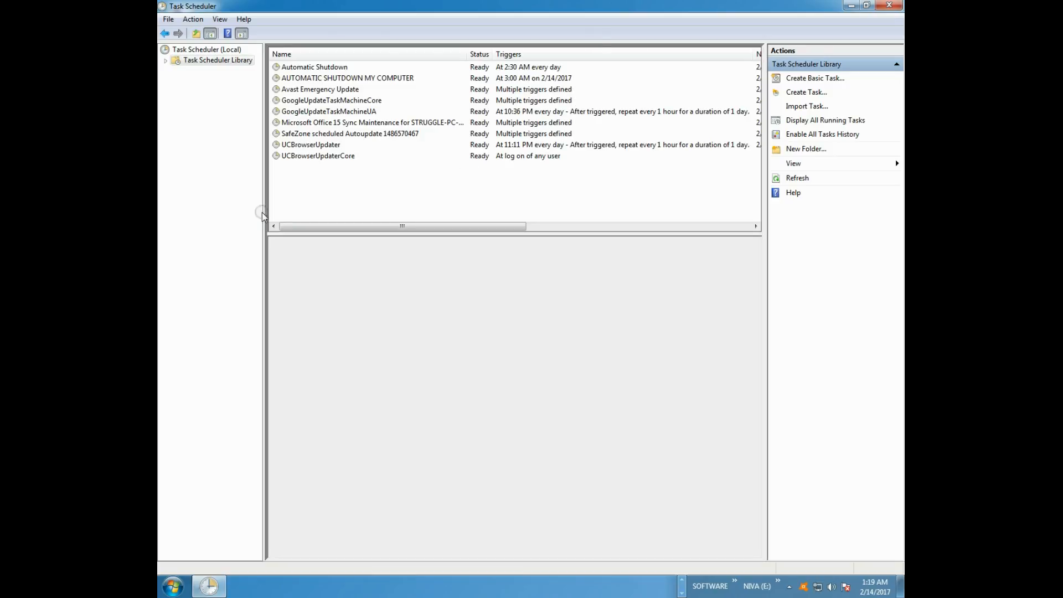
click(216, 213)
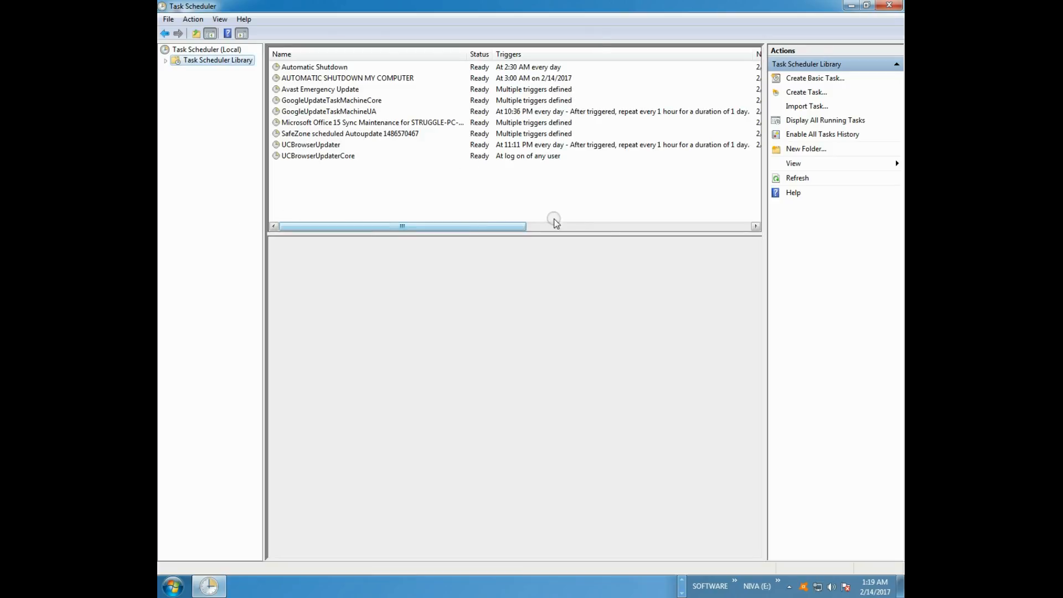
- Restore the maximized Task Scheduler window to its smaller size and centre it on the desktop
double_click(813, 9)
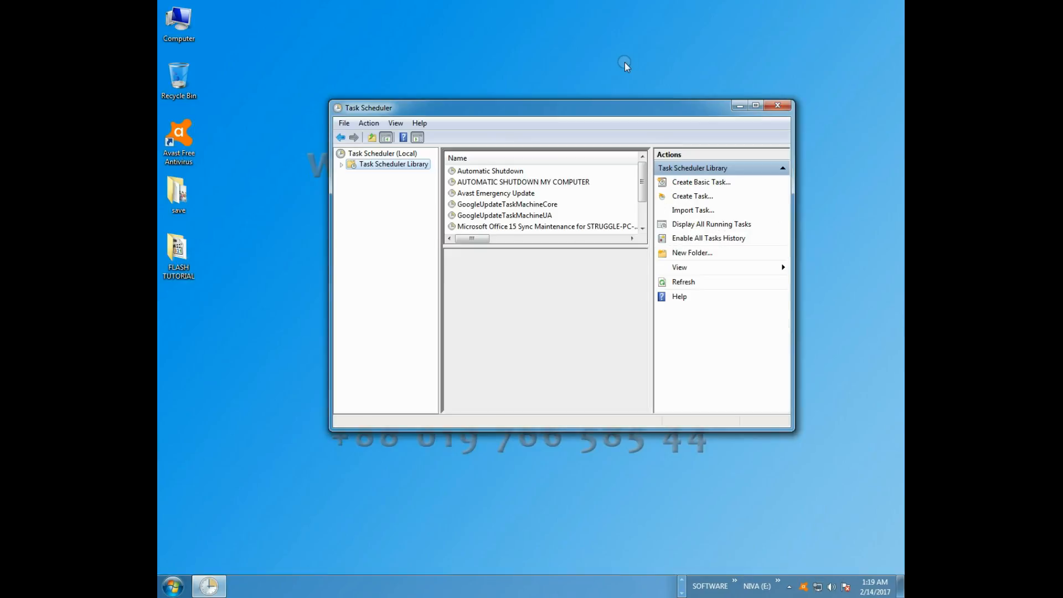
drag(542, 105, 518, 140)
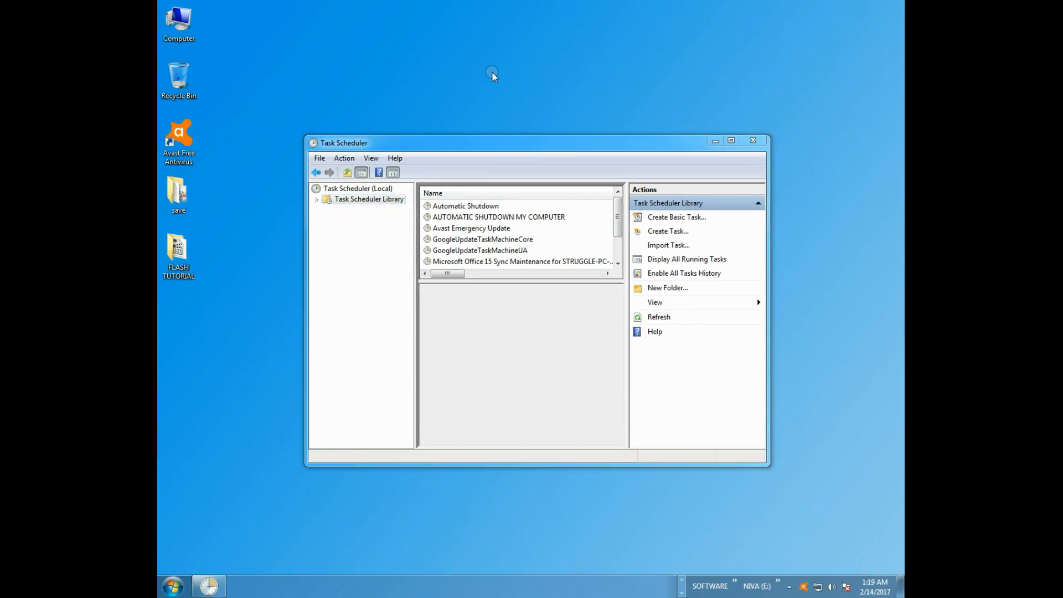
drag(455, 12, 629, 116)
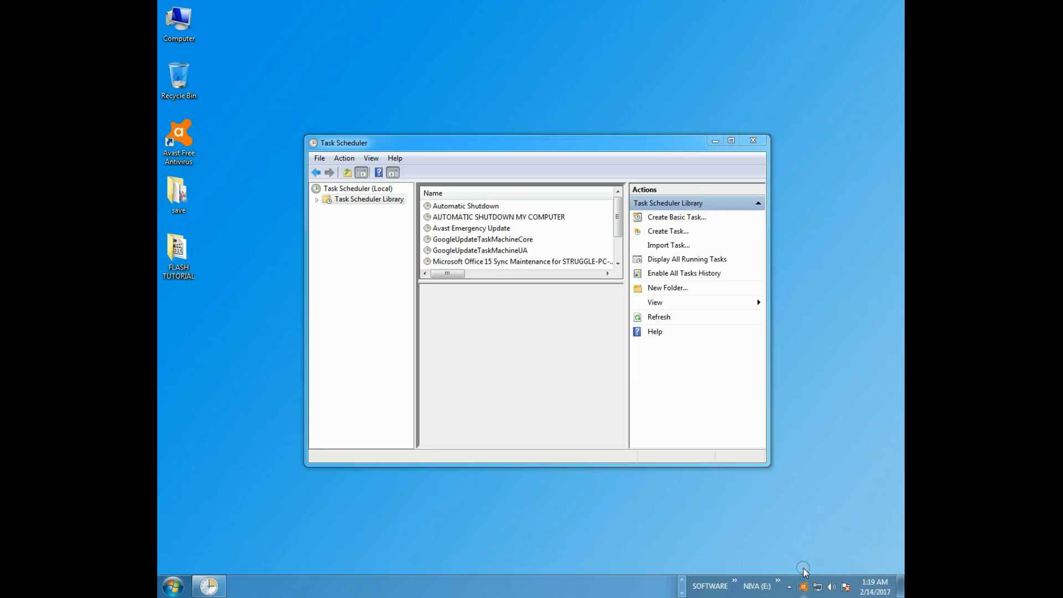